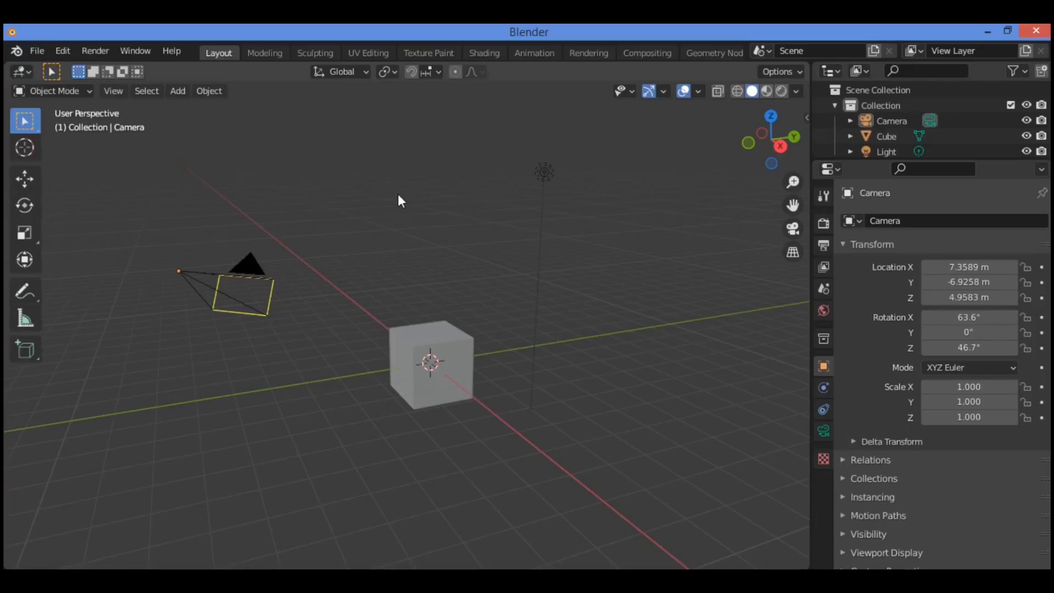
# - Select the cube and show its material settings after viewing the World and Render tabs
pyautogui.click(426, 337)
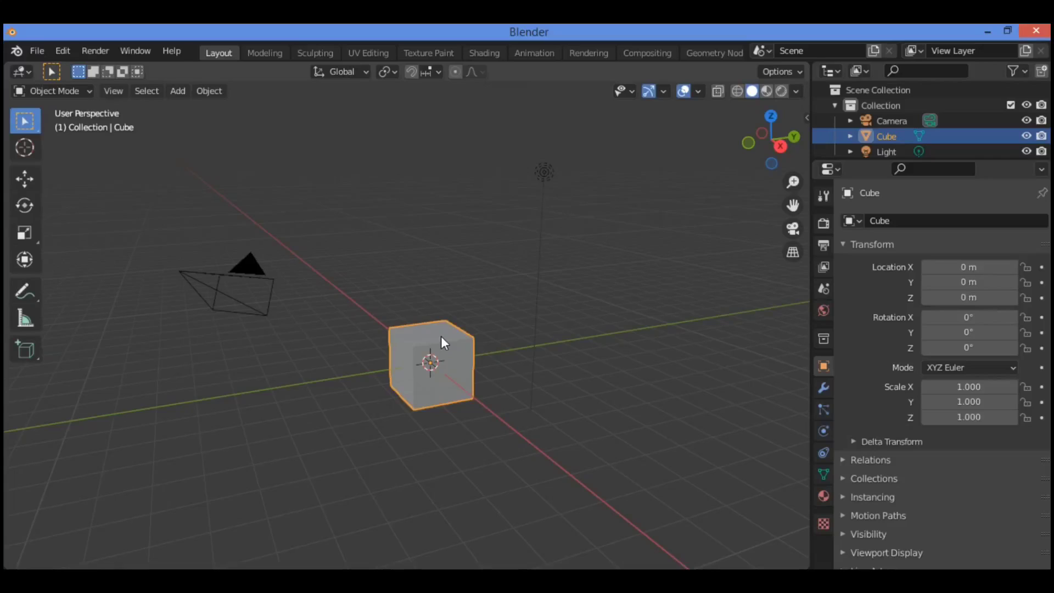
pyautogui.click(822, 310)
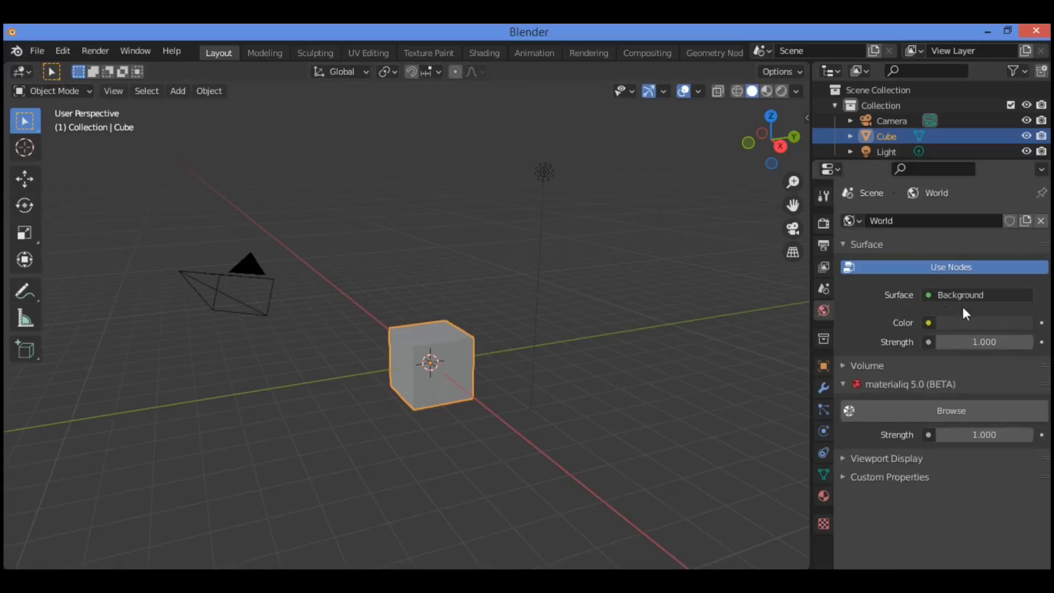
pyautogui.click(820, 218)
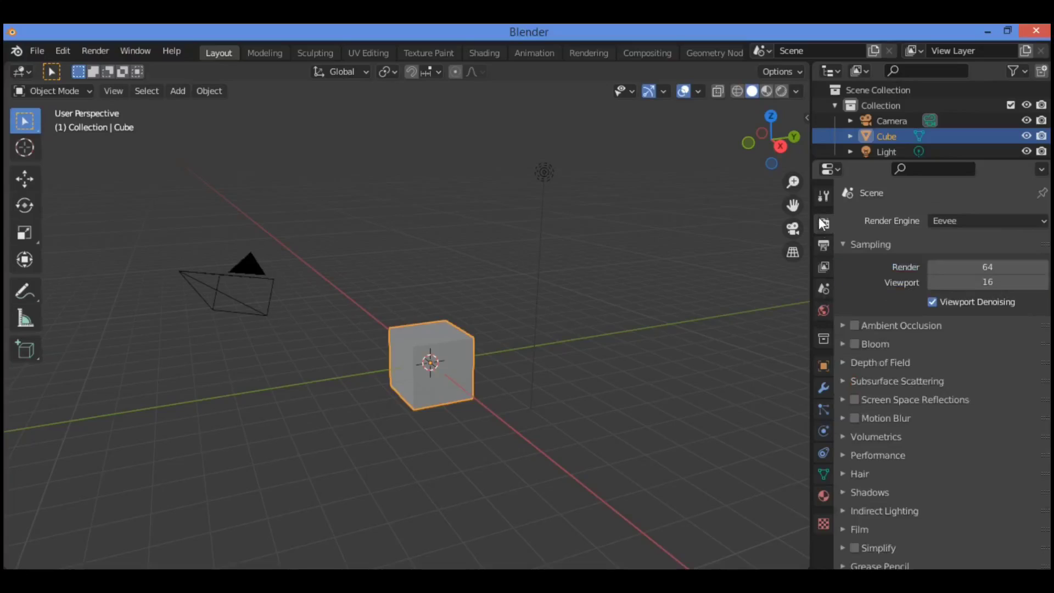
pyautogui.click(824, 495)
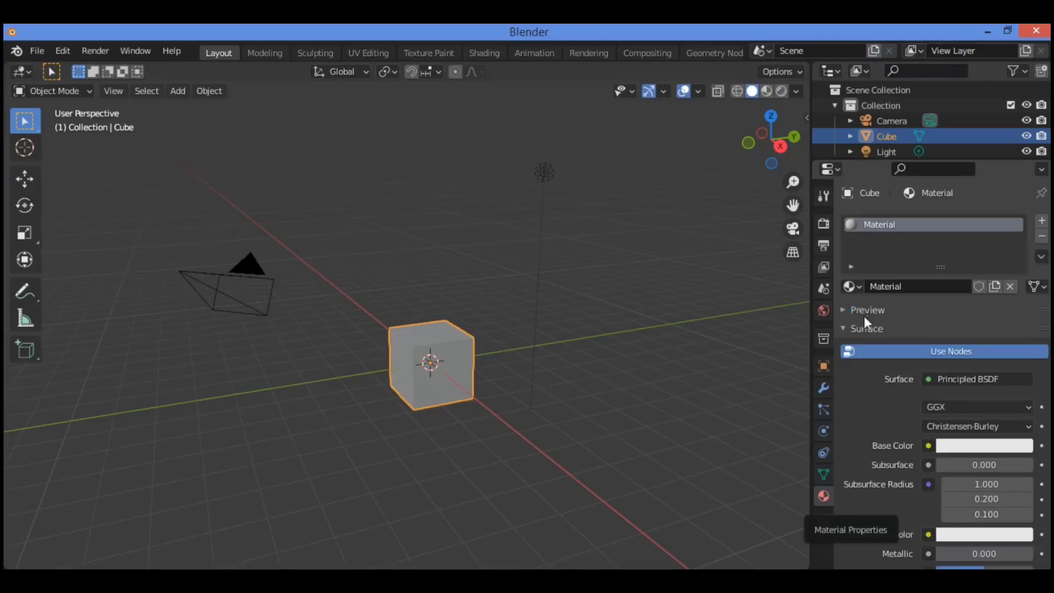
# - Expand the material preview and scroll through the Principled BSDF settings
pyautogui.click(877, 310)
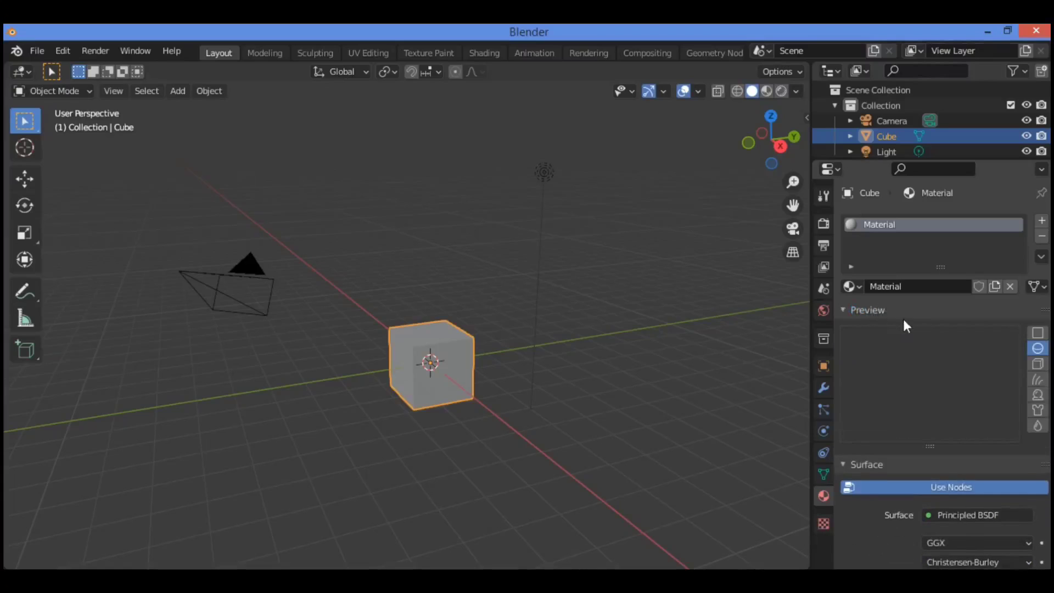
pyautogui.scroll(-10, 927, 378)
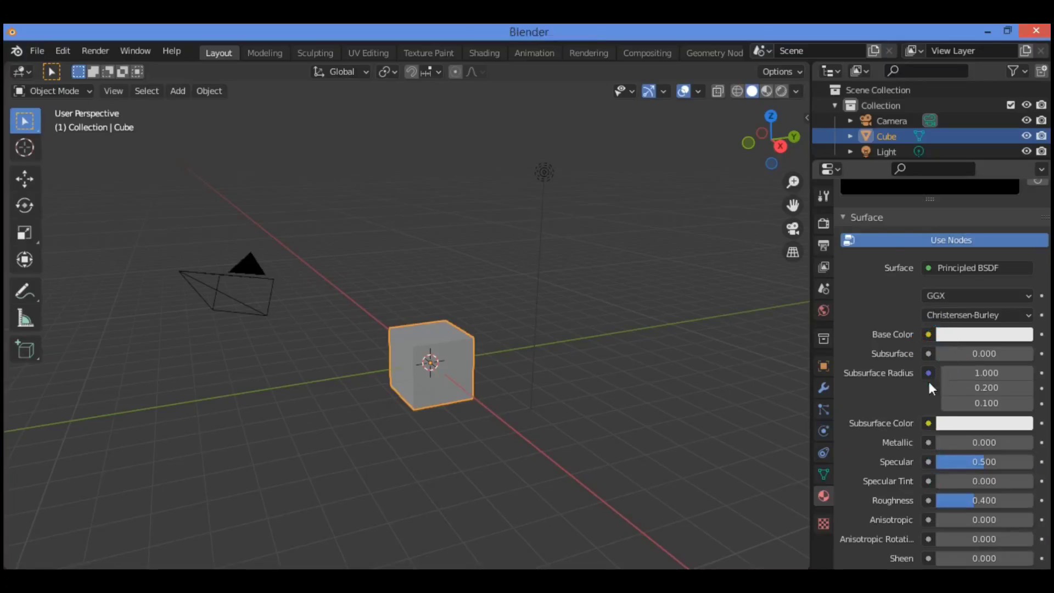
pyautogui.scroll(-10, 955, 384)
pyautogui.scroll(9, 945, 318)
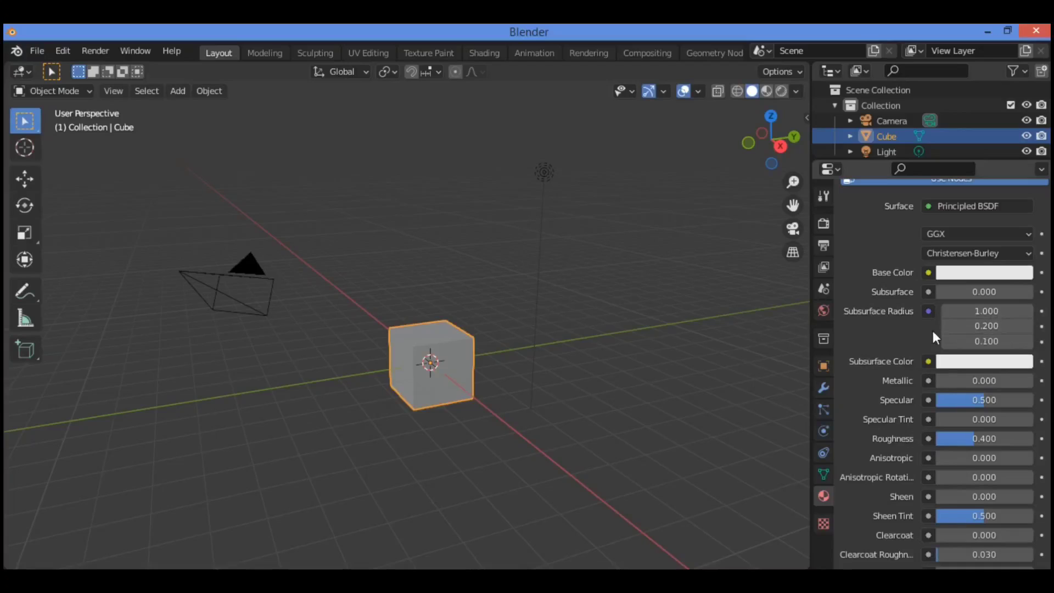
# - Adjust the Base Color in its picker, leaving it pure white (value 1.000)
pyautogui.click(979, 271)
pyautogui.click(982, 274)
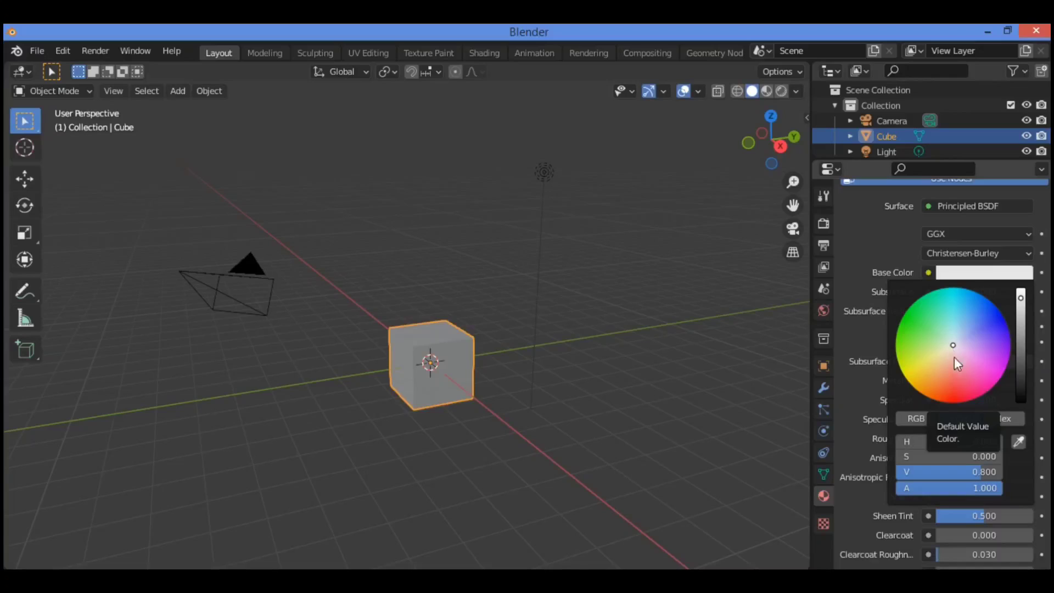
pyautogui.moveTo(1021, 303)
pyautogui.mouseDown()
pyautogui.moveTo(1021, 398)
pyautogui.moveTo(1021, 290)
pyautogui.mouseUp()
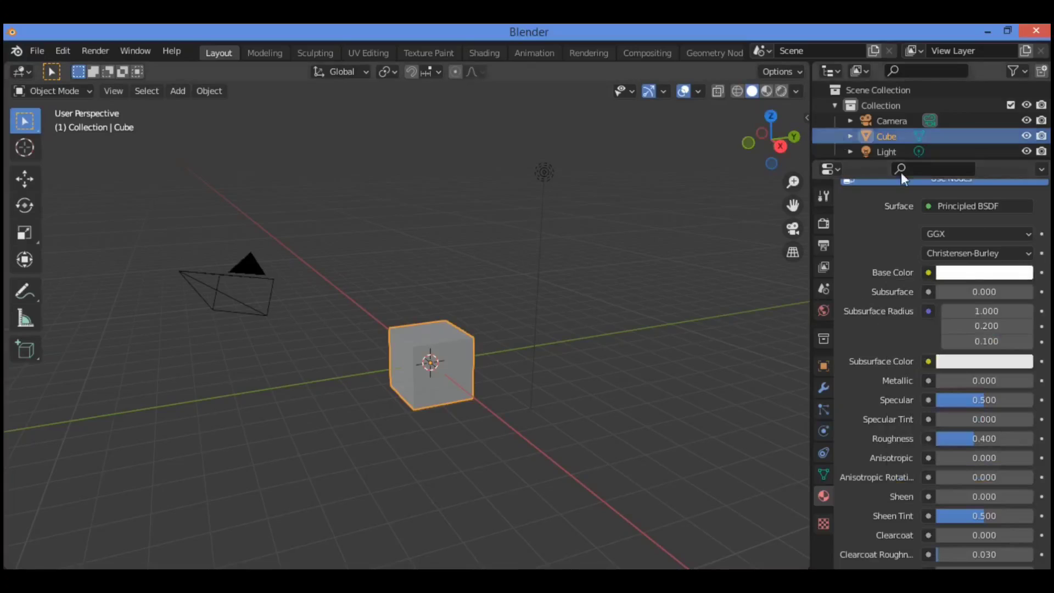
pyautogui.scroll(6, 955, 247)
pyautogui.scroll(5, 957, 243)
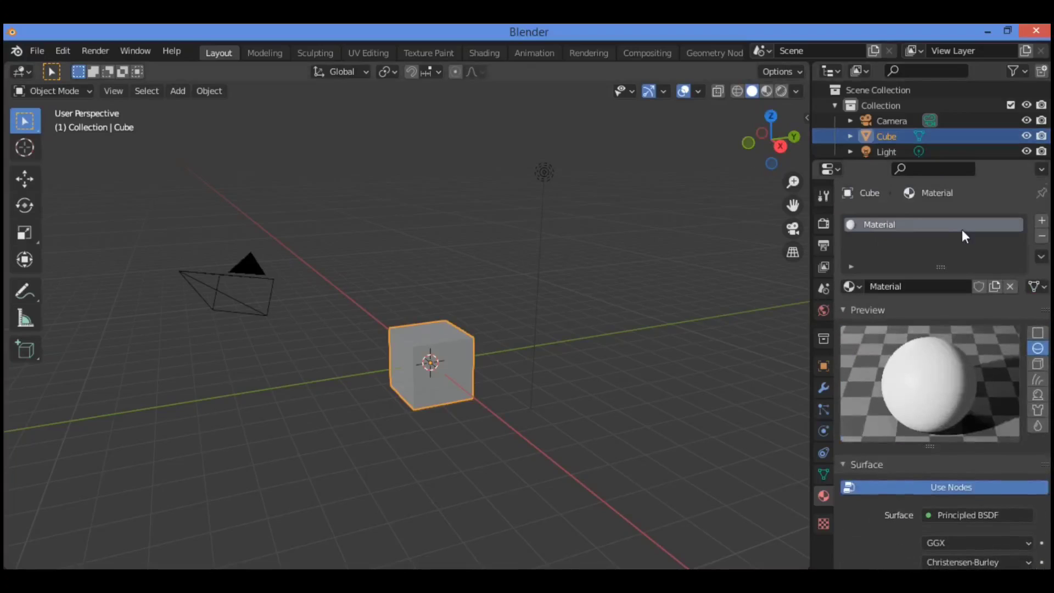
# - Switch the render engine from Eevee to Cycles
pyautogui.click(823, 224)
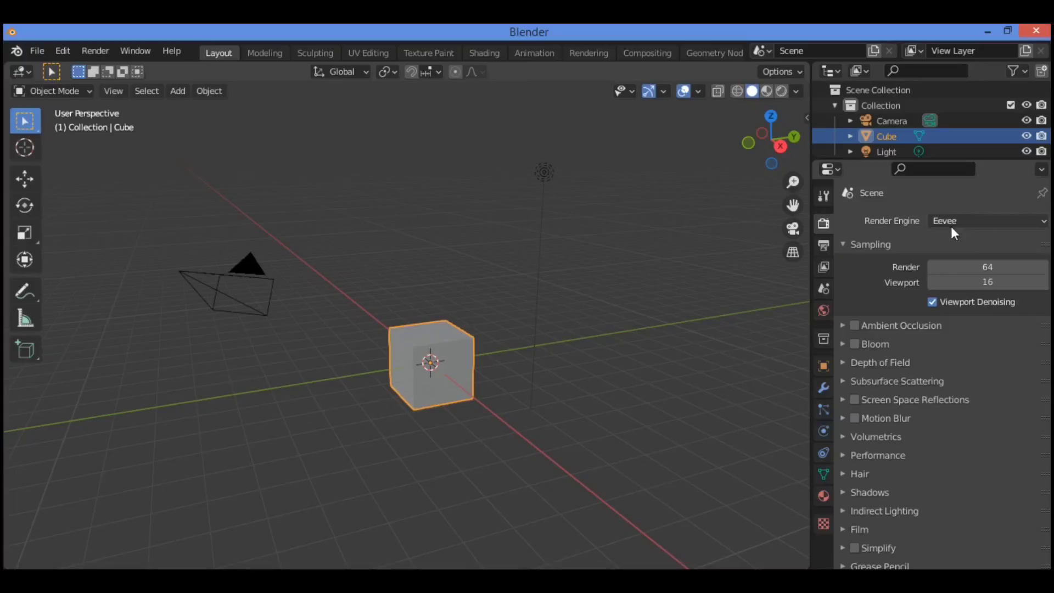
pyautogui.click(1019, 219)
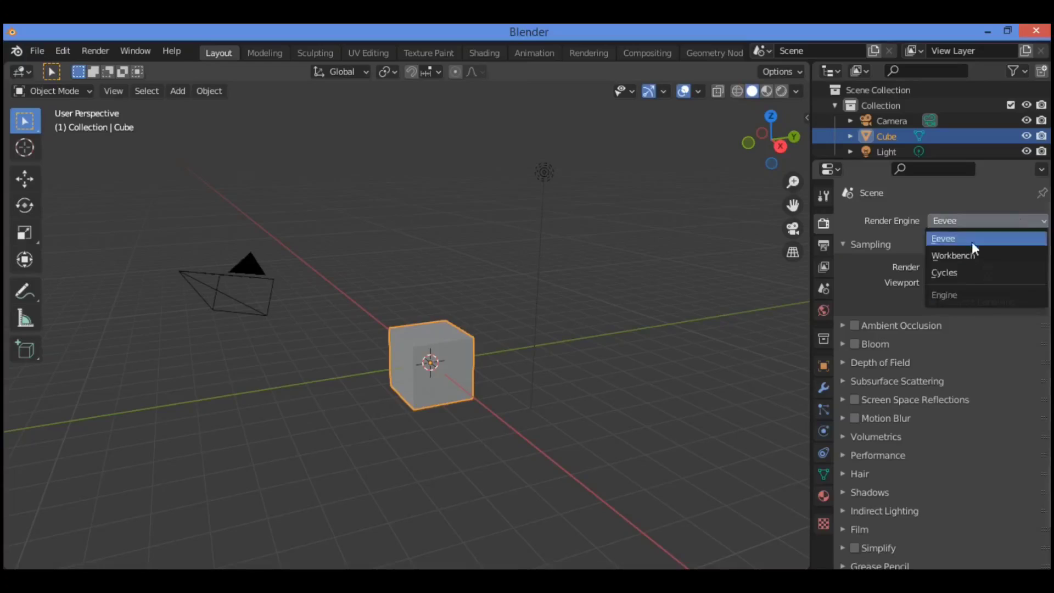
pyautogui.click(967, 271)
# - Make the cube material's Base Color blue (H 0.667, S 0.923, V 1.000)
pyautogui.click(824, 496)
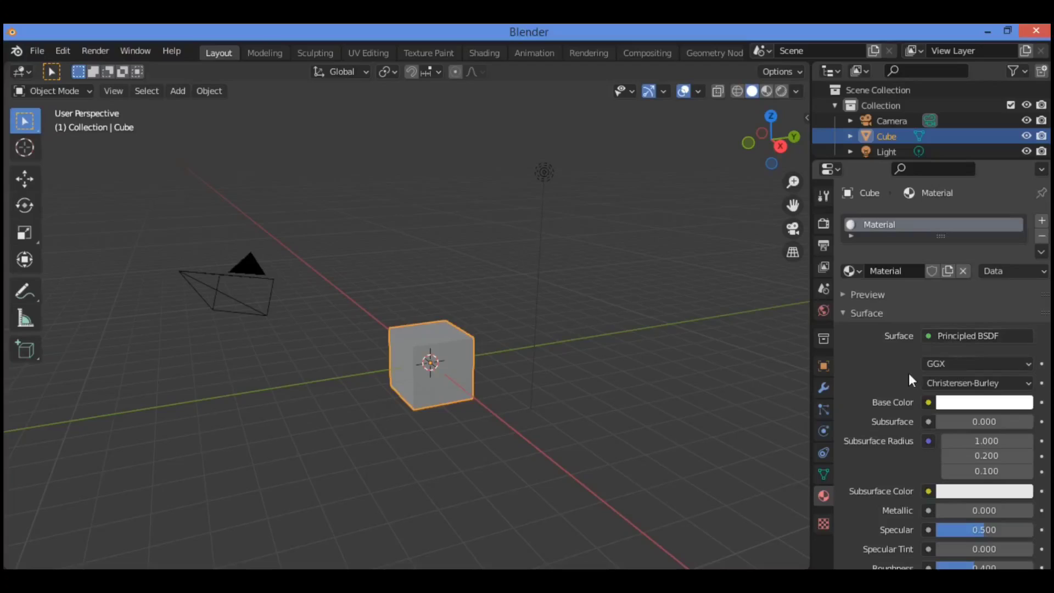
pyautogui.scroll(-3, 962, 365)
pyautogui.scroll(3, 963, 350)
pyautogui.click(966, 402)
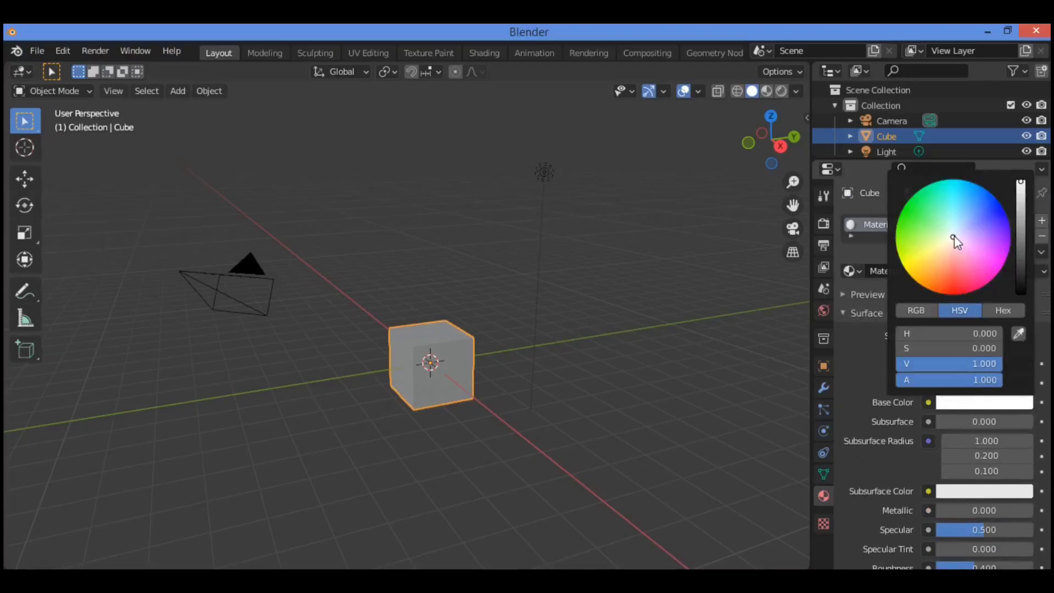
pyautogui.moveTo(955, 242); pyautogui.dragTo(988, 216)
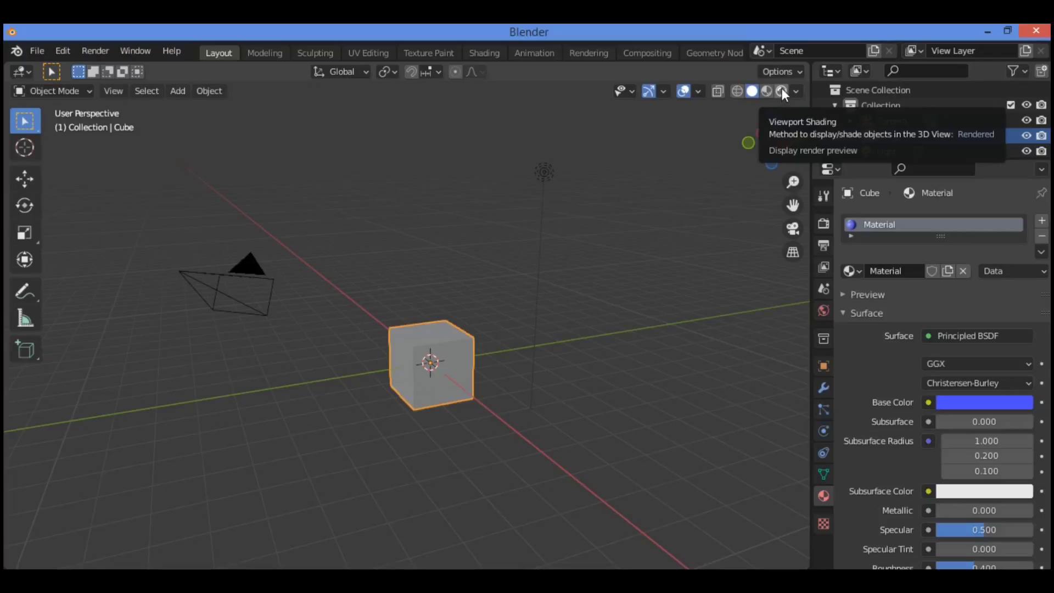
# - Show the cube in Cycles rendered shading from the front, and inspect the light and camera
pyautogui.click(781, 89)
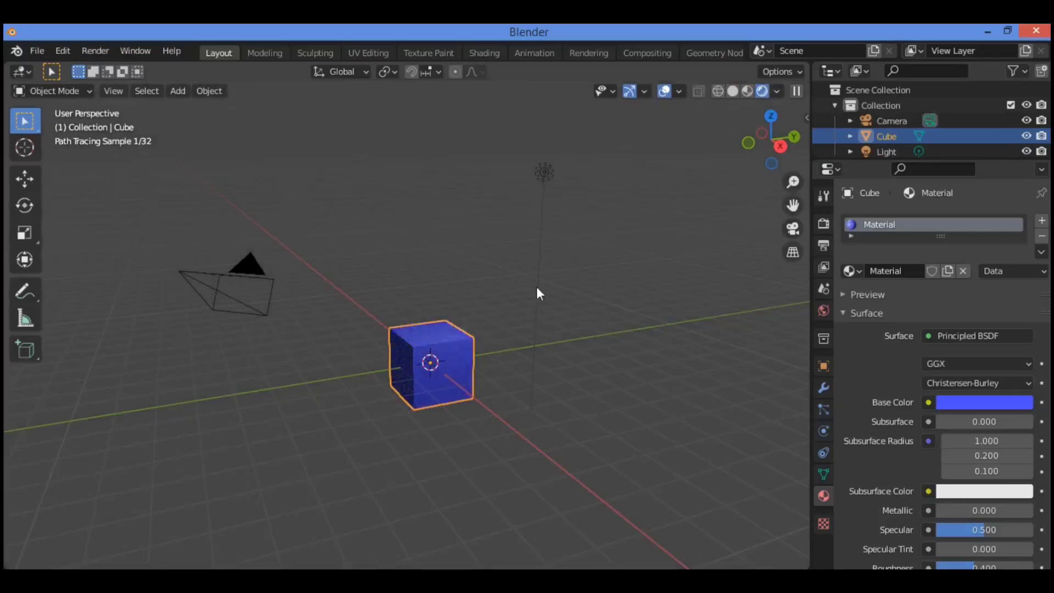
pyautogui.moveTo(770, 142)
pyautogui.mouseDown()
pyautogui.moveTo(748, 146)
pyautogui.moveTo(768, 144)
pyautogui.mouseUp()
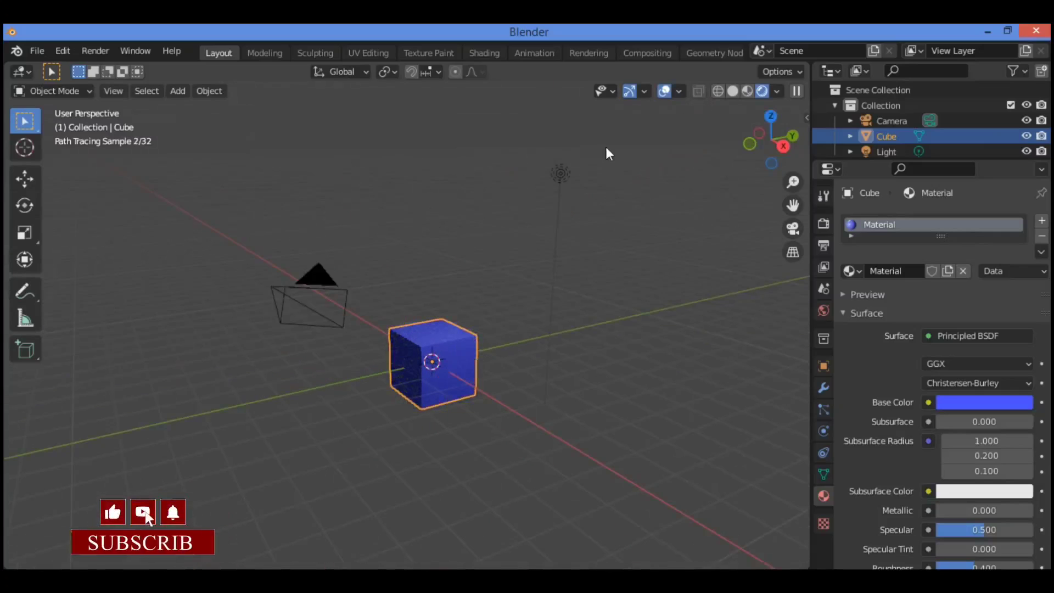
pyautogui.click(567, 164)
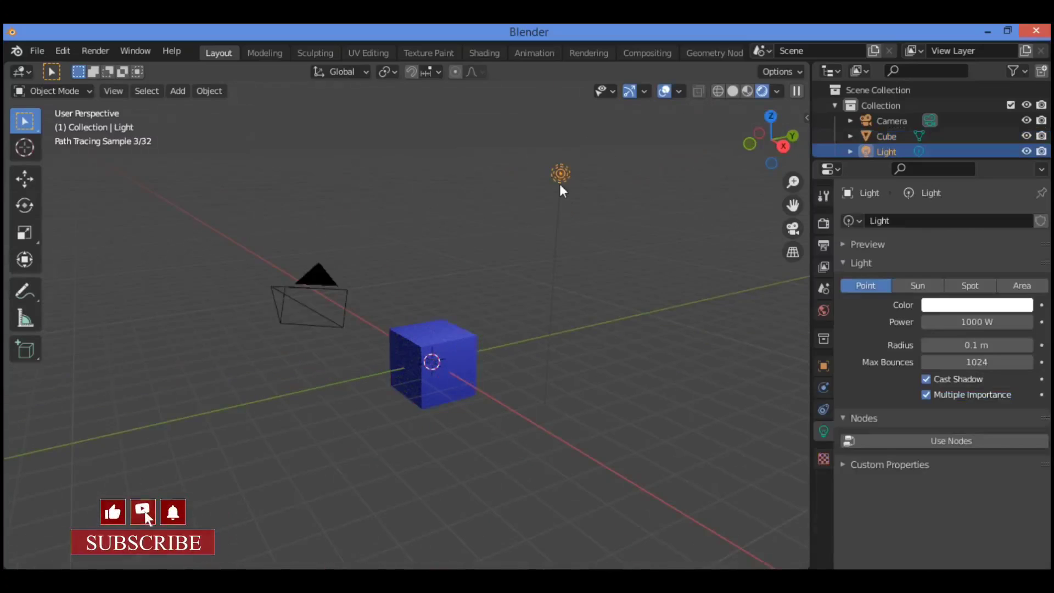
pyautogui.click(298, 289)
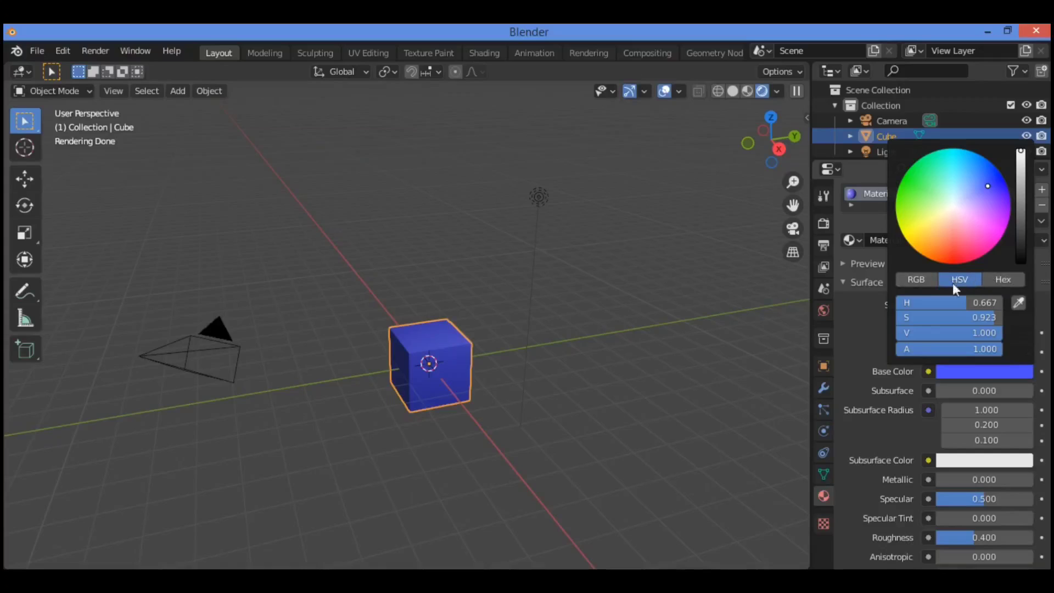
# - Compare the base colour as RGB, HSV and Hex, then lower its alpha to 0.586
pyautogui.click(915, 281)
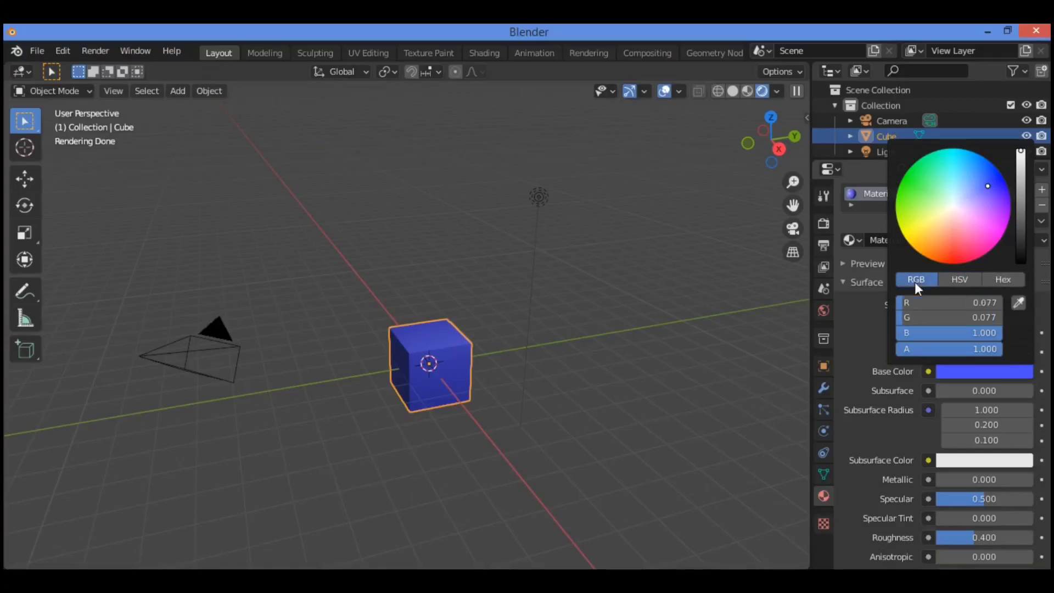
pyautogui.click(962, 279)
pyautogui.click(1003, 279)
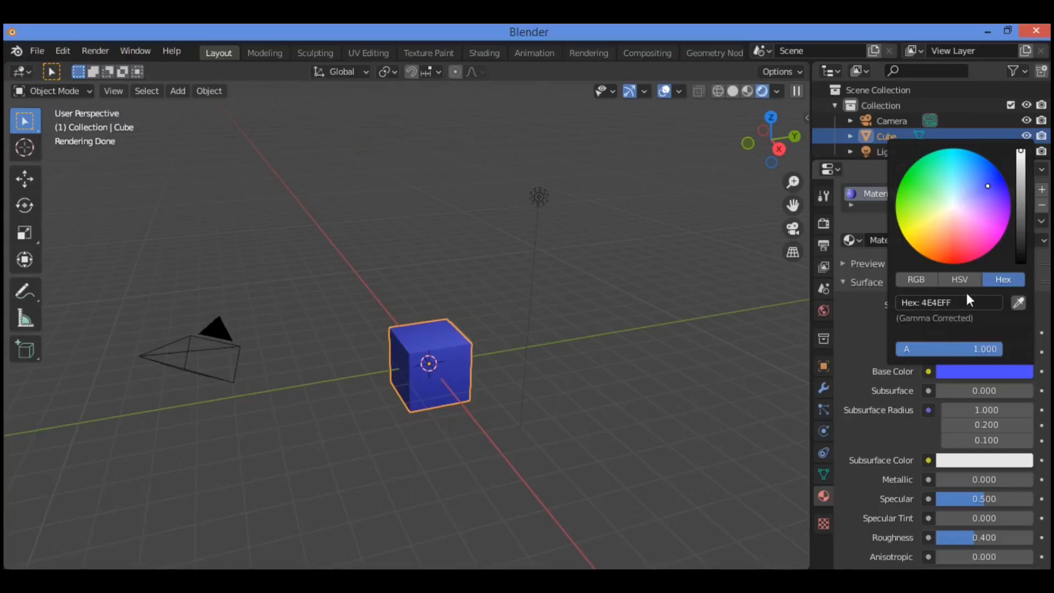
pyautogui.click(921, 281)
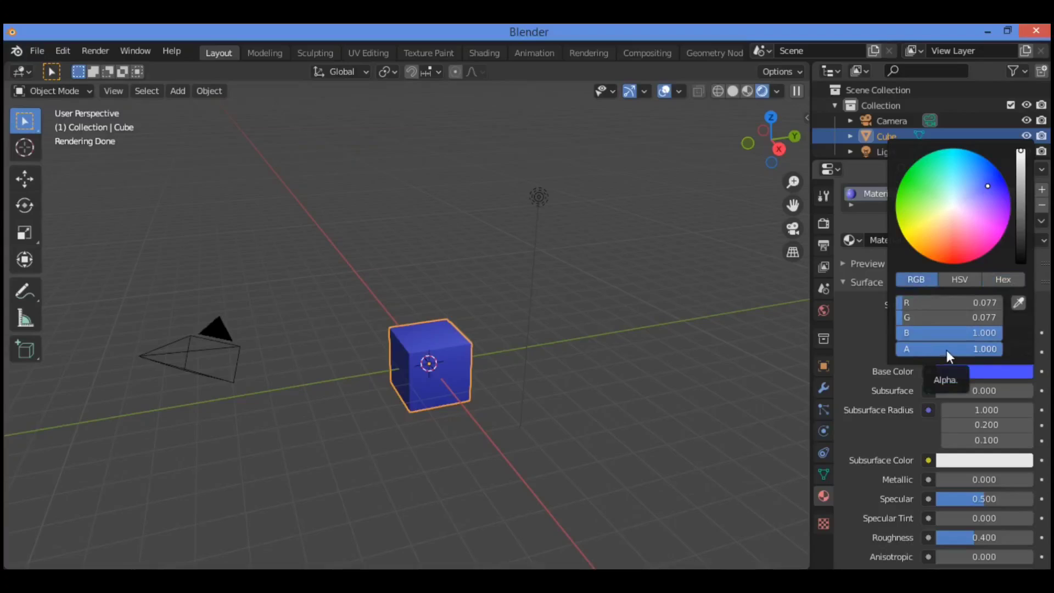
pyautogui.moveTo(949, 345); pyautogui.dragTo(888, 346)
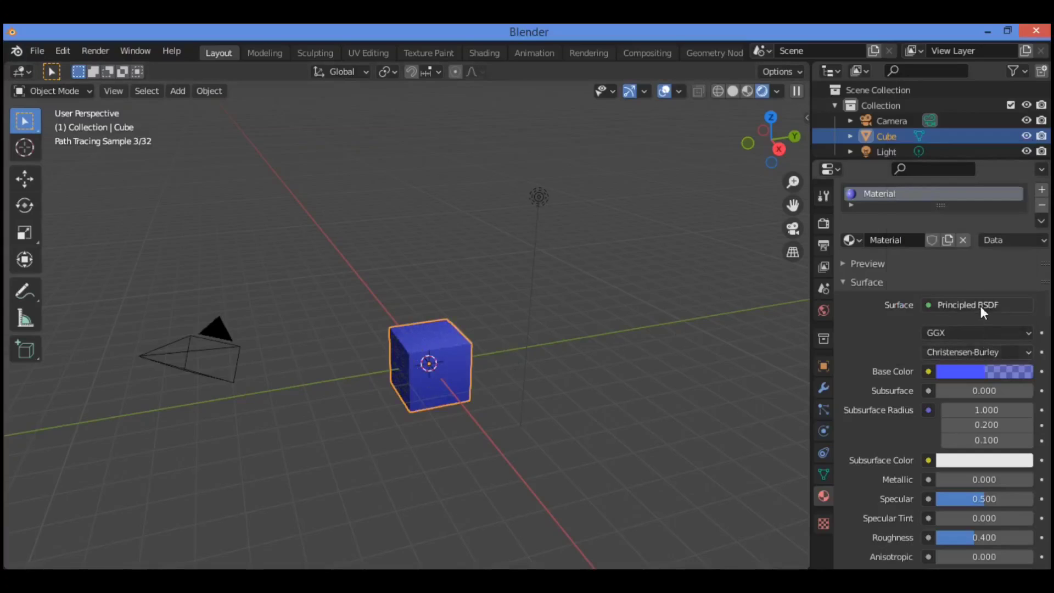
# - Restore base colour alpha to 1.000 and make it bright green (R 0.015, G 1.000, B 0.024)
pyautogui.click(979, 370)
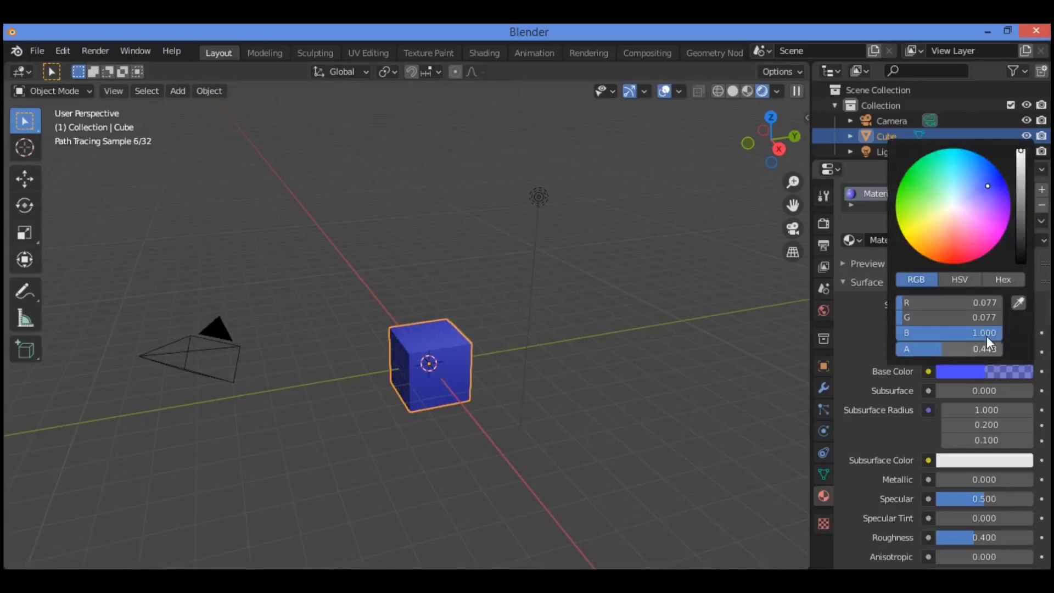
pyautogui.moveTo(940, 344); pyautogui.dragTo(1003, 346)
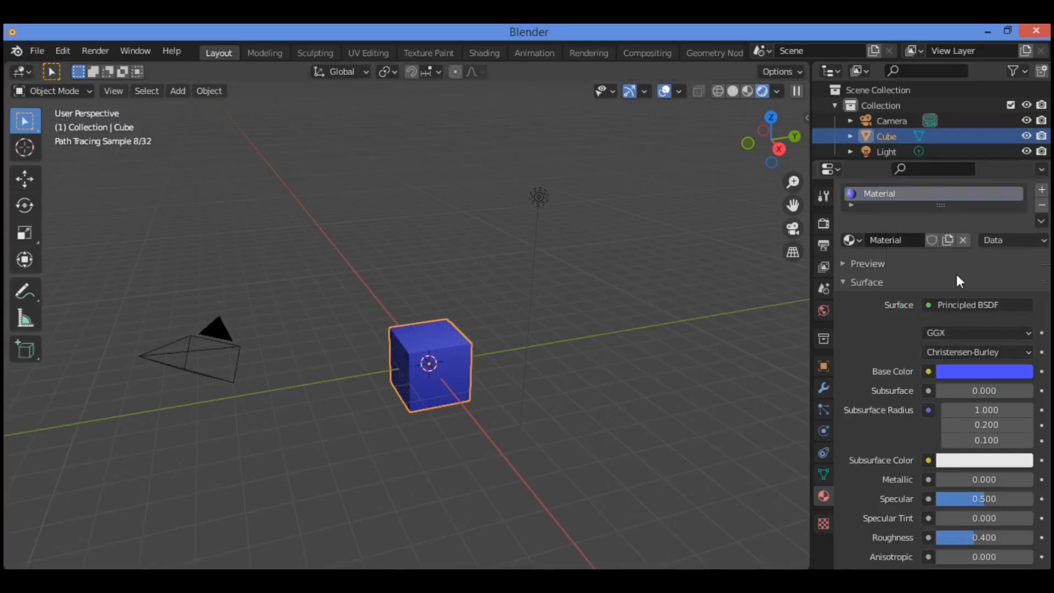
pyautogui.click(979, 370)
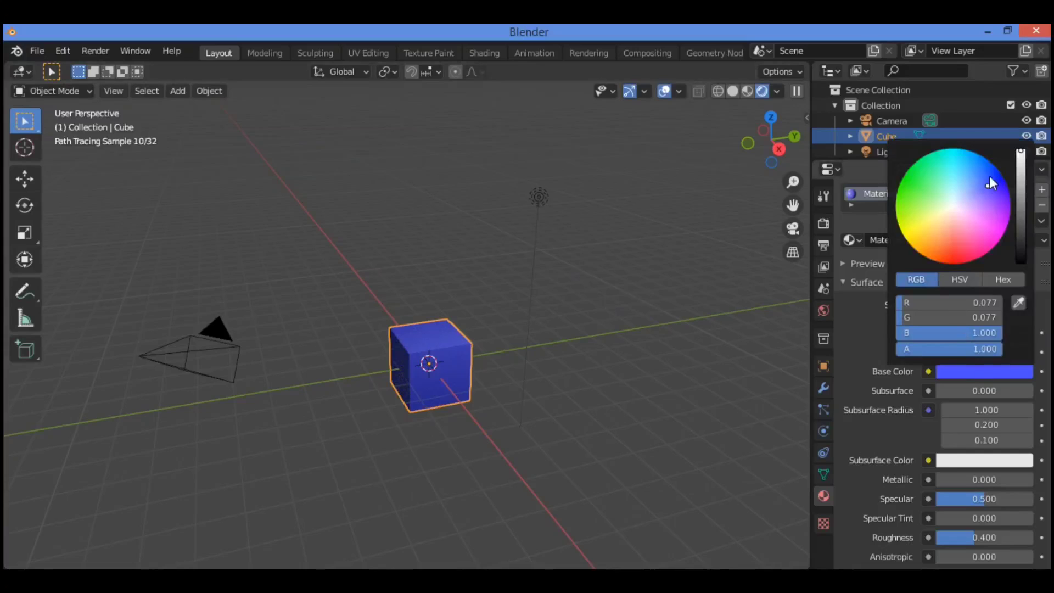
pyautogui.moveTo(986, 179)
pyautogui.mouseDown()
pyautogui.moveTo(915, 211)
pyautogui.moveTo(910, 179)
pyautogui.mouseUp()
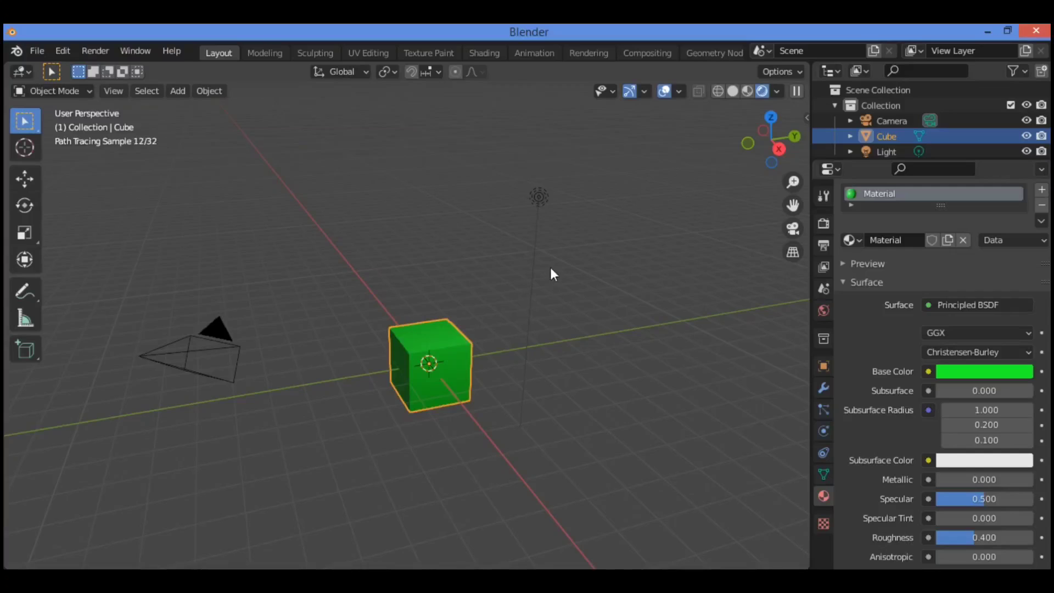
# - Lower the base colour's value to a darker green (R 0.009, G 0.487, B 0.013)
pyautogui.click(969, 369)
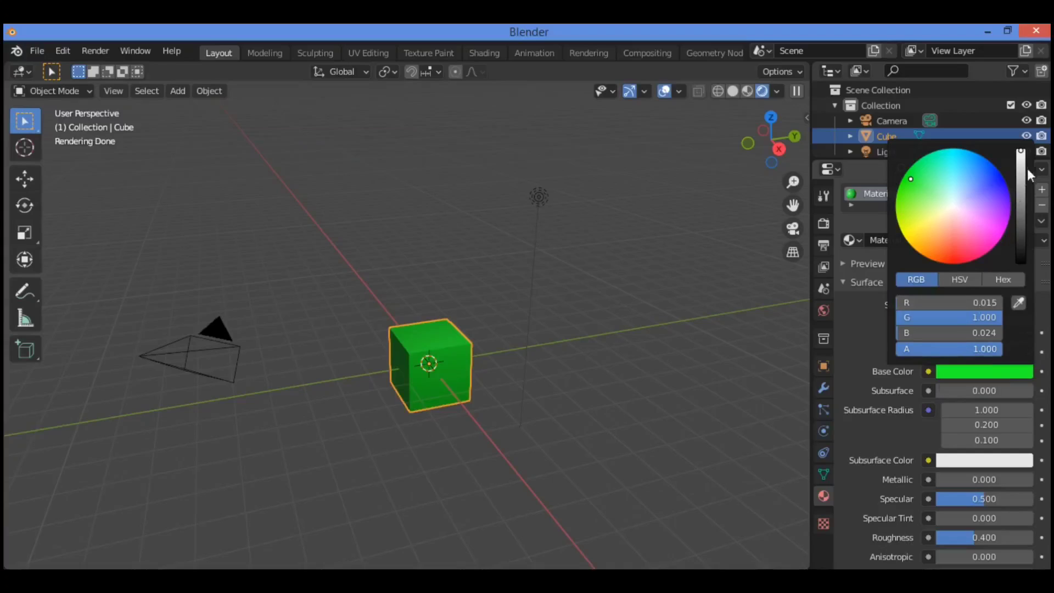
pyautogui.click(974, 373)
pyautogui.moveTo(1021, 152)
pyautogui.mouseDown()
pyautogui.moveTo(1021, 258)
pyautogui.moveTo(1020, 152)
pyautogui.mouseUp()
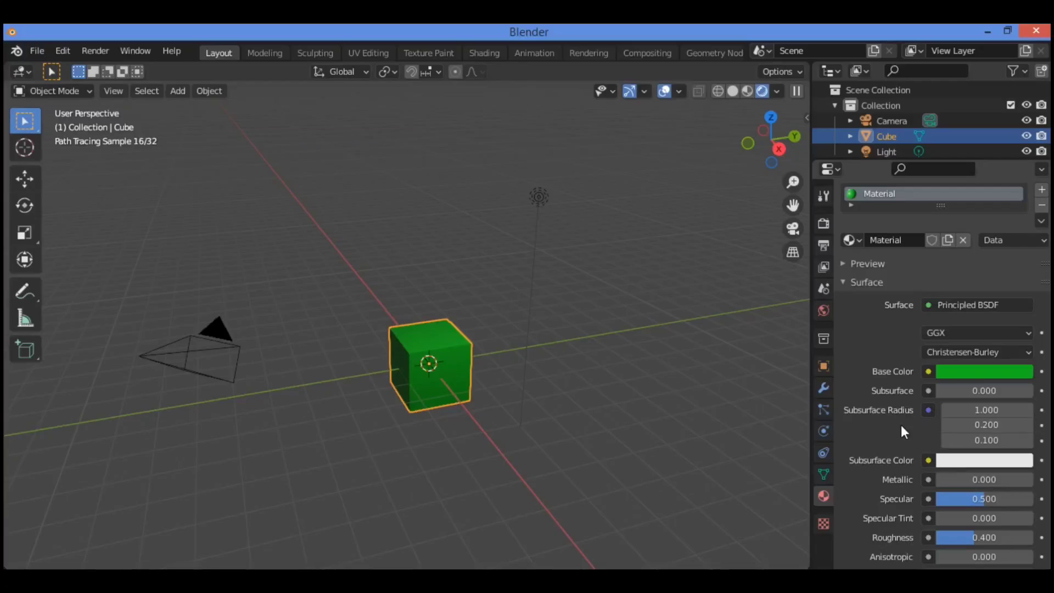
# - Switch the viewport to Solid shading with Z
pyautogui.press('z')
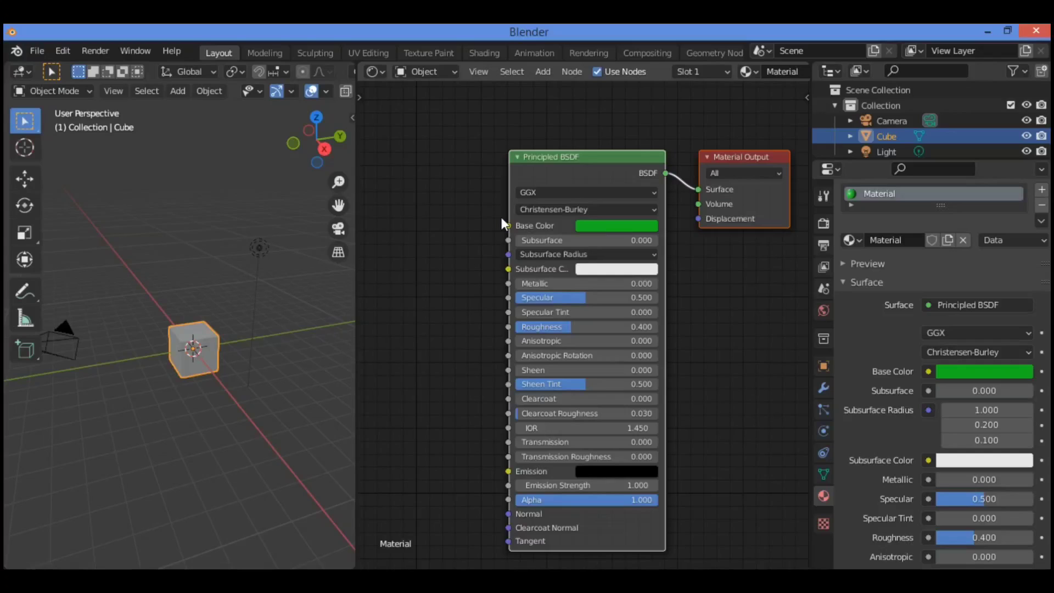
# - Shift the Principled BSDF and Material Output nodes up-left, then slightly lower
pyautogui.moveTo(632, 169); pyautogui.dragTo(581, 156)
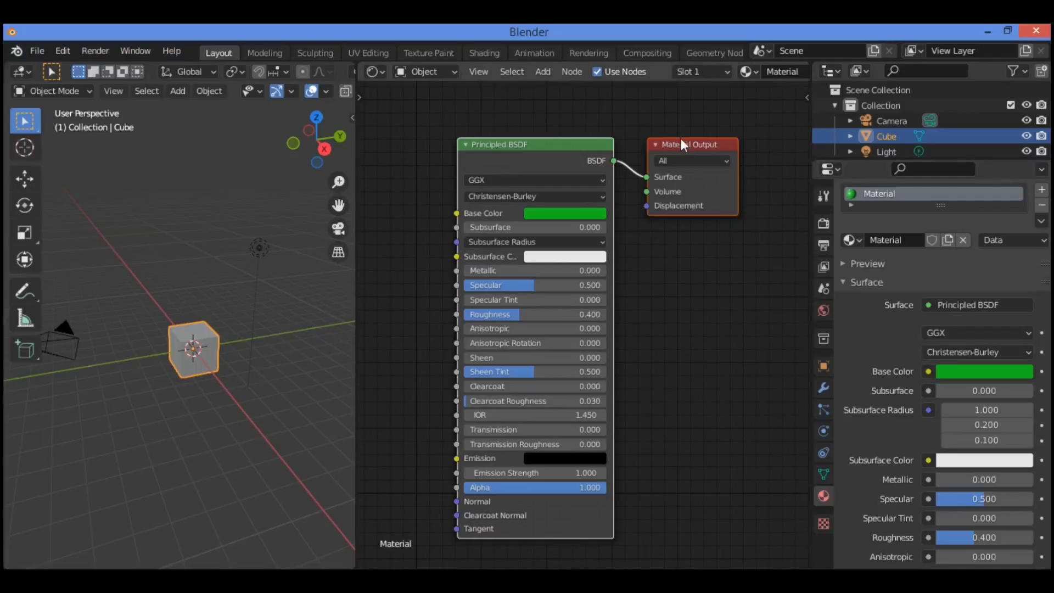
pyautogui.moveTo(681, 138); pyautogui.dragTo(700, 198)
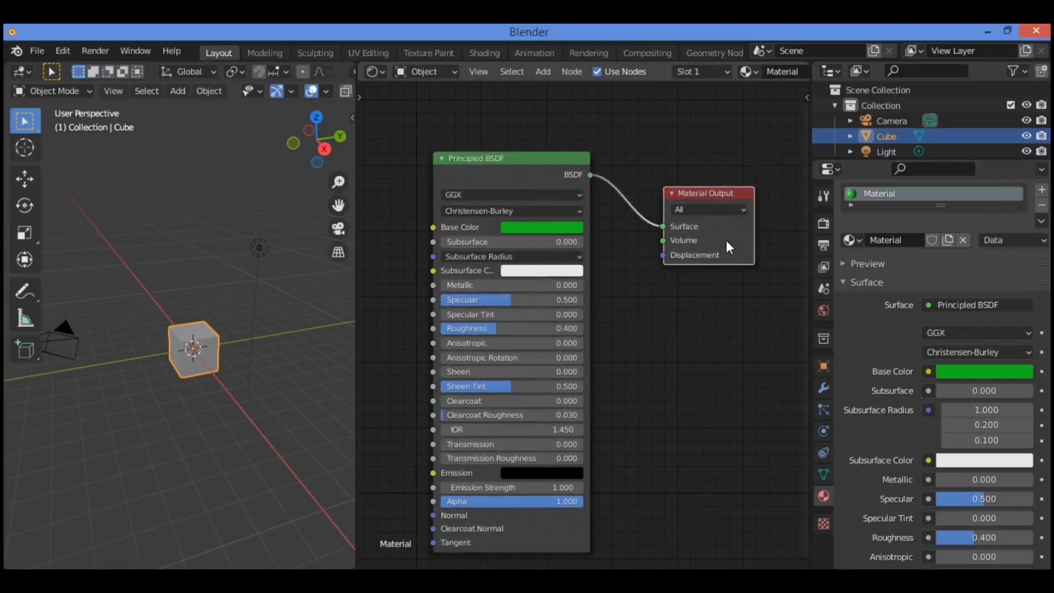